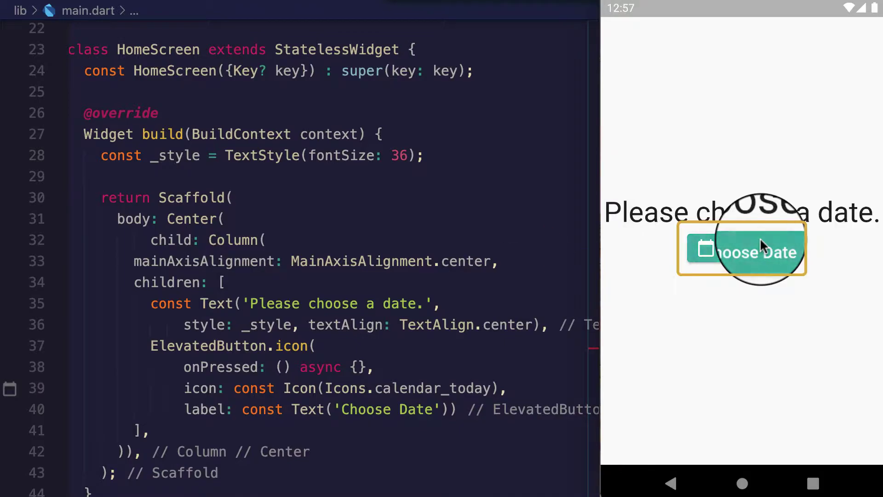
# - Convert the HomeScreen class into a StatefulWidget
pyautogui.click(141, 49)
pyautogui.click(74, 28)
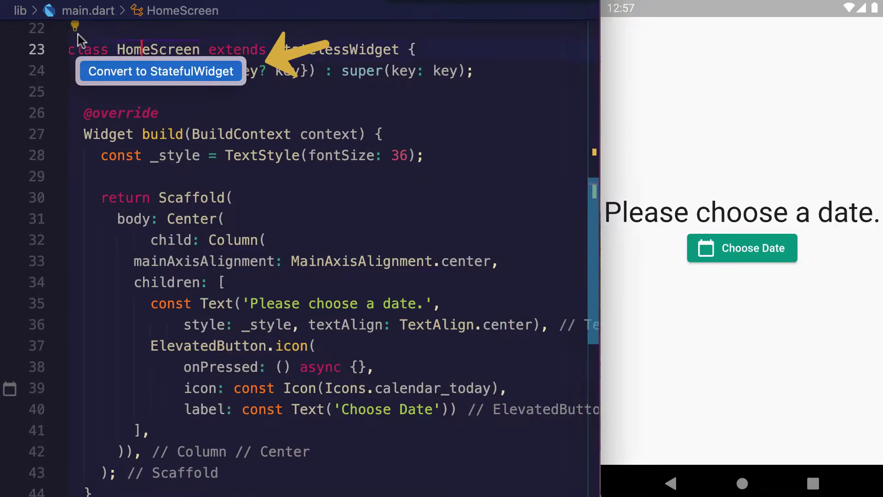
pyautogui.click(110, 72)
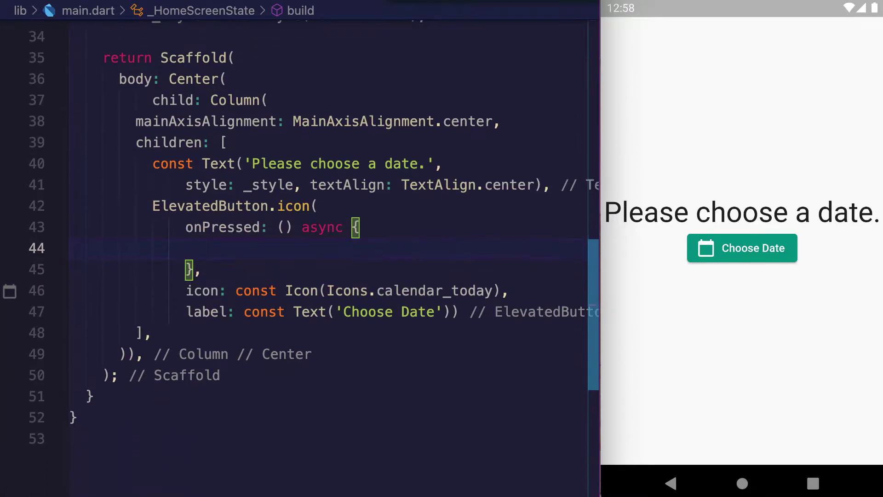
pyautogui.write('showDa')
# - Make Choose Date call showDatePicker with DateTime.now(), DateTime(2010) and DateTime(2050)
pyautogui.press('Return')
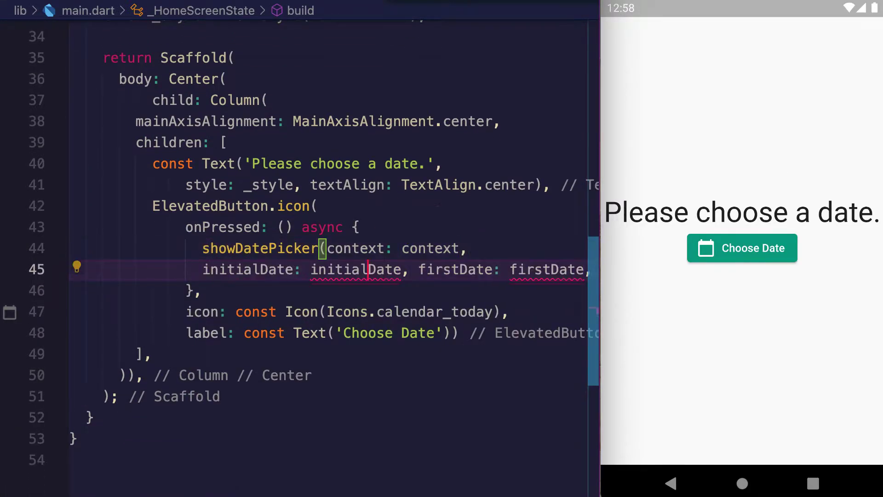
pyautogui.write('DateTime.now,')
pyautogui.press('Return')
pyautogui.press('Tab')
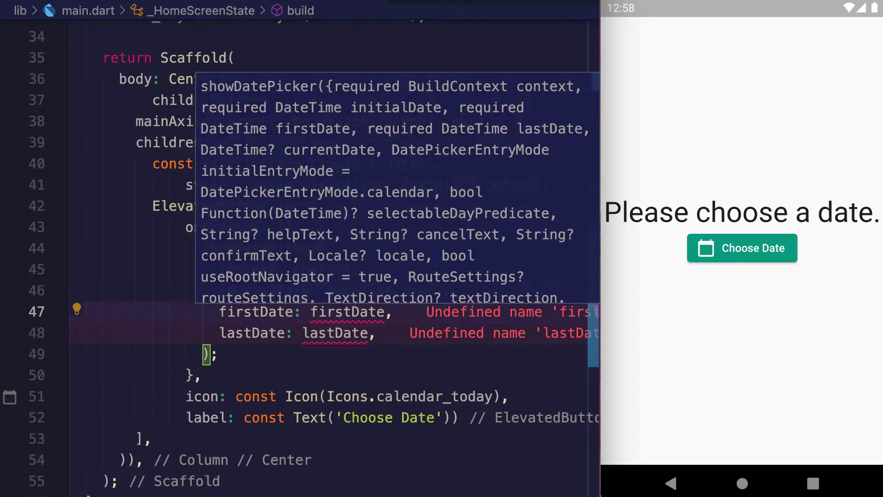
pyautogui.write('DateTime')
pyautogui.press('Return')
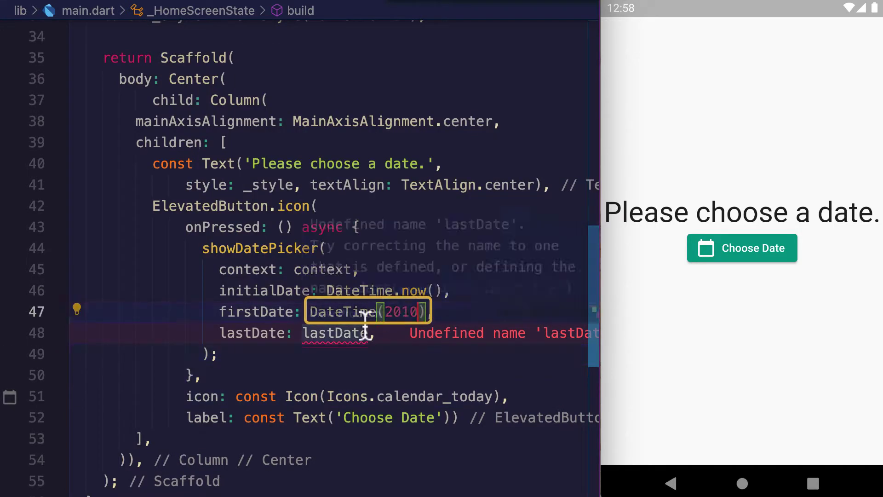
pyautogui.press('Tab')
pyautogui.write('DateTime')
pyautogui.press('Return')
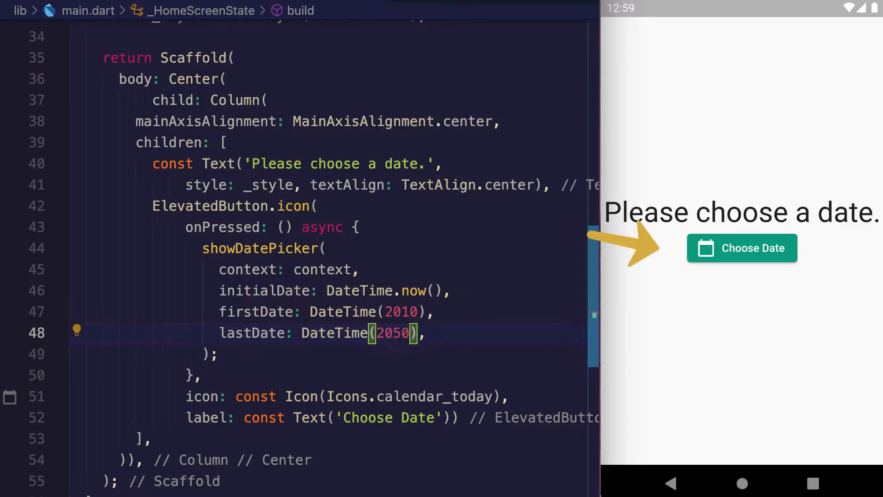
# - Test Choose Date in the running app by picking a December day and confirming
pyautogui.click(748, 250)
pyautogui.click(778, 290)
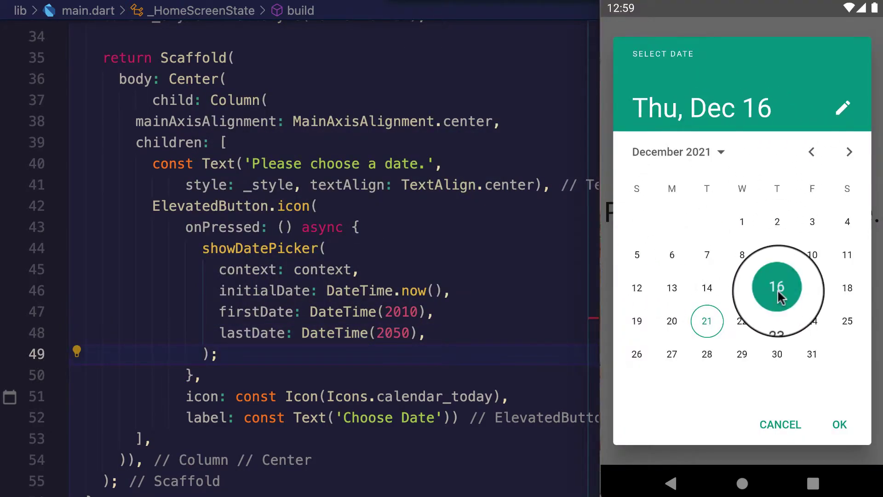
pyautogui.click(812, 288)
pyautogui.click(840, 424)
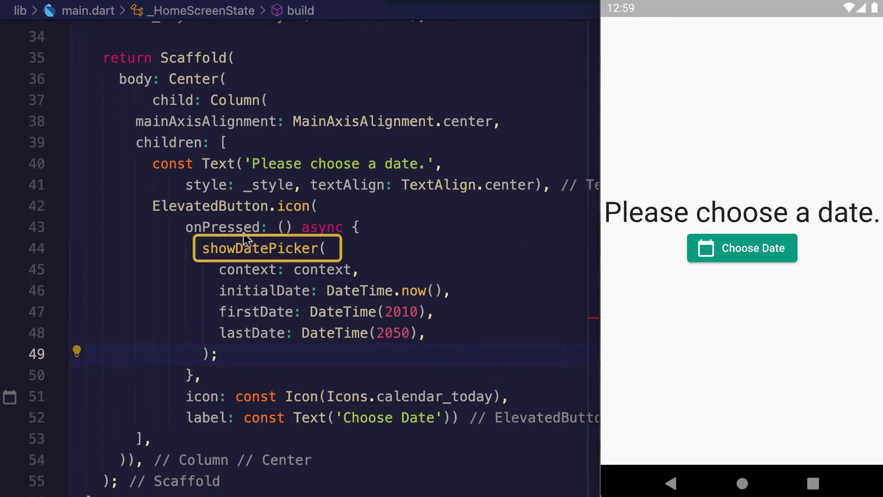
# - Store the awaited picker result in a new DateTime? _date field via setState when not null
pyautogui.click(204, 251)
pyautogui.write('awai')
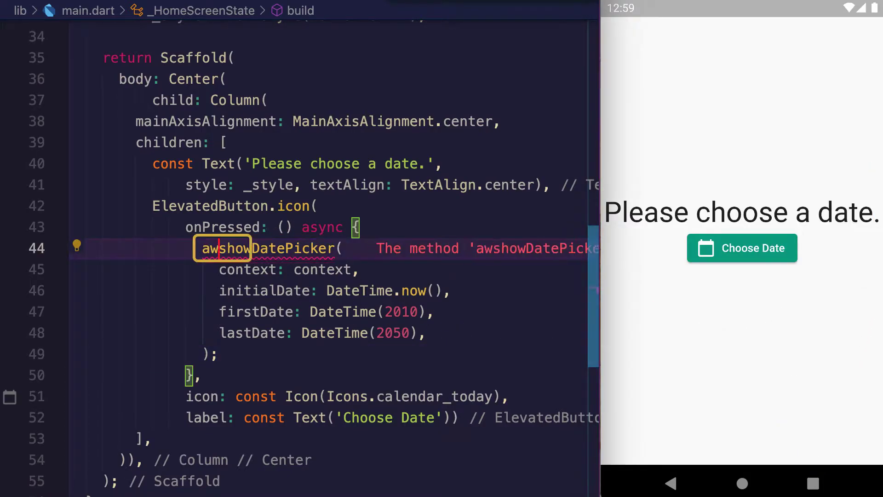
pyautogui.write('t')
pyautogui.press('Home')
pyautogui.write('final result =')
pyautogui.click(266, 356)
pyautogui.press('Return')
pyautogui.write('if(')
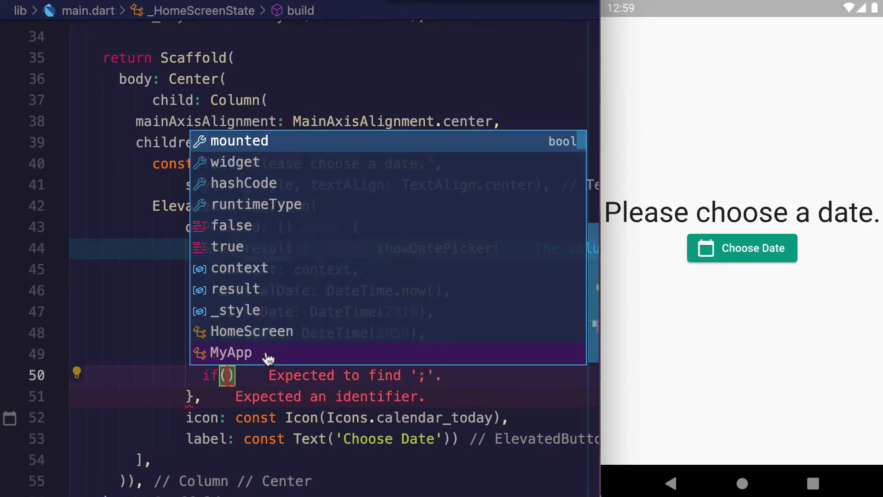
pyautogui.write('result!=null')
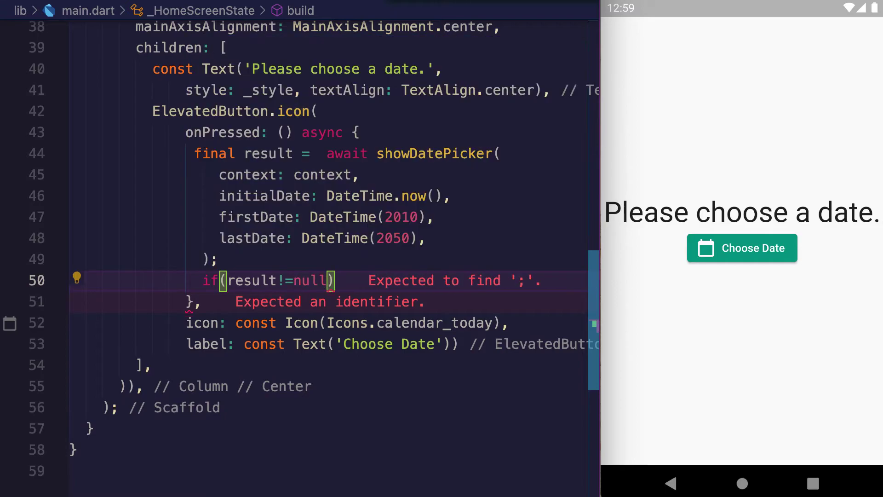
pyautogui.scroll(4, 412, 251)
pyautogui.scroll(1, 483, 195)
pyautogui.click(483, 196)
pyautogui.press('Return')
pyautogui.write('DateTime? _date;s')
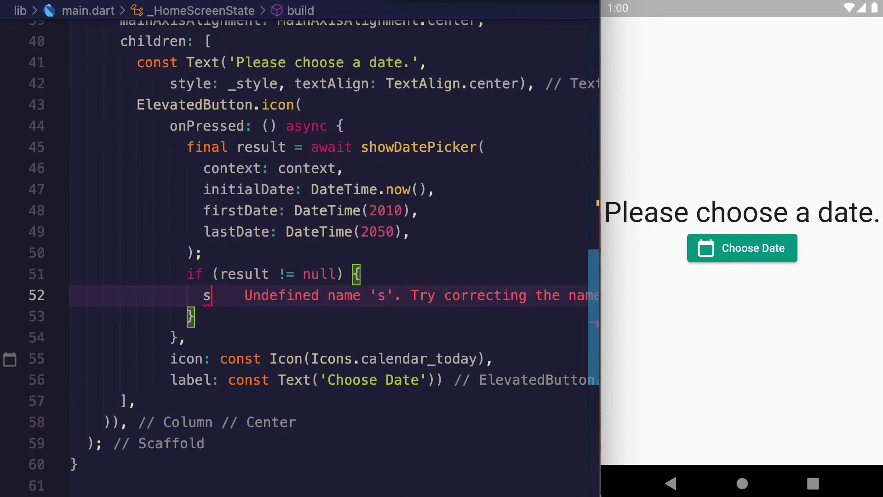
pyautogui.write('etState(() {')
pyautogui.press('Return')
pyautogui.write('_date ')
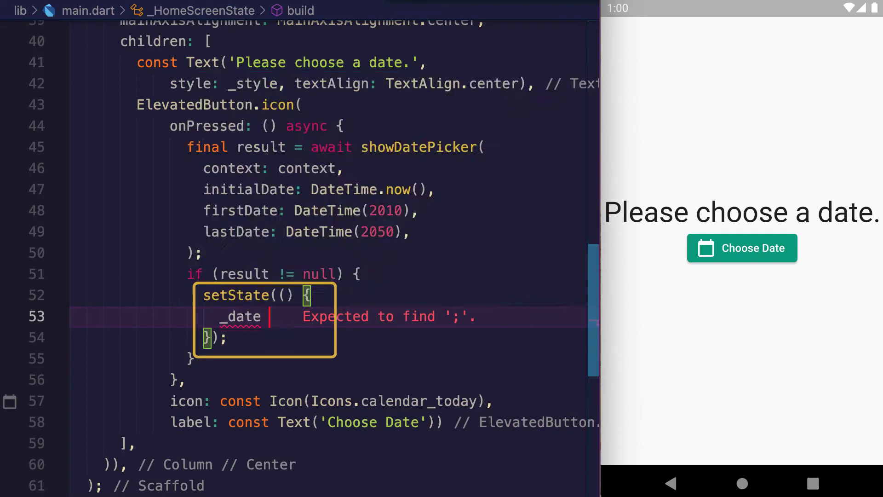
pyautogui.write('= result;')
pyautogui.scroll(2, 311, 249)
pyautogui.moveTo(421, 172); pyautogui.dragTo(235, 171)
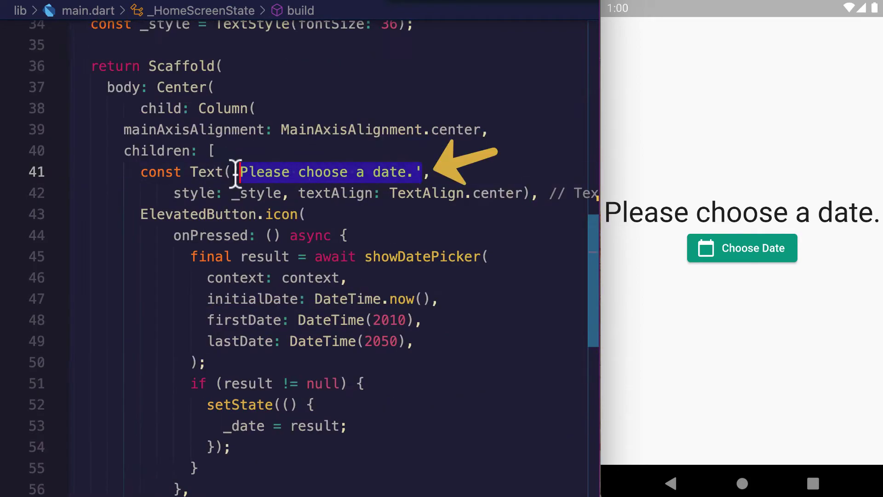
pyautogui.write('_dateString()')
# - Add _dateString(), returning 'Please choose a date.' when _date is null, else day - month - year
pyautogui.press('Up')
pyautogui.press('Up')
pyautogui.press('Up')
pyautogui.write('_dateString(){')
pyautogui.press('Return')
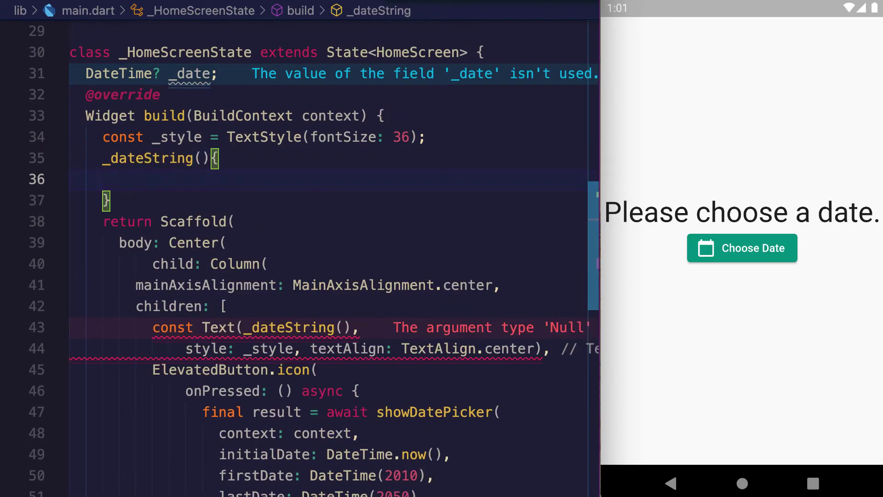
pyautogui.write('if(')
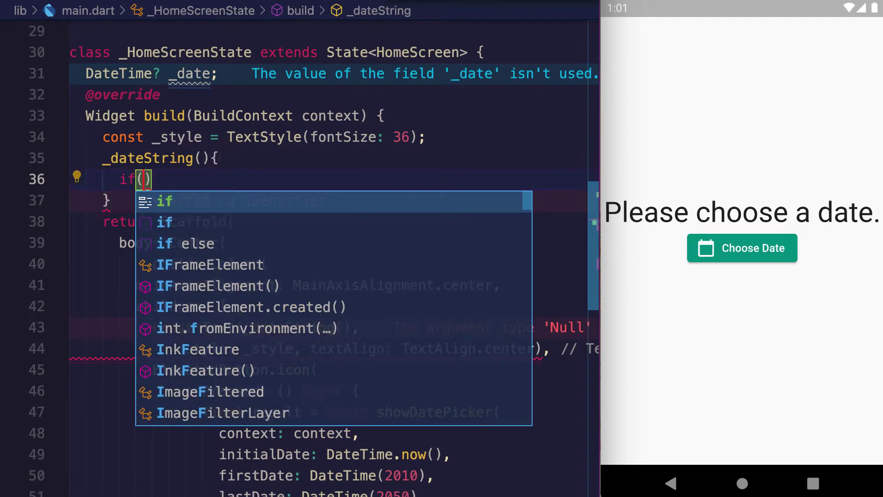
pyautogui.write('_date==null){')
pyautogui.press('Return')
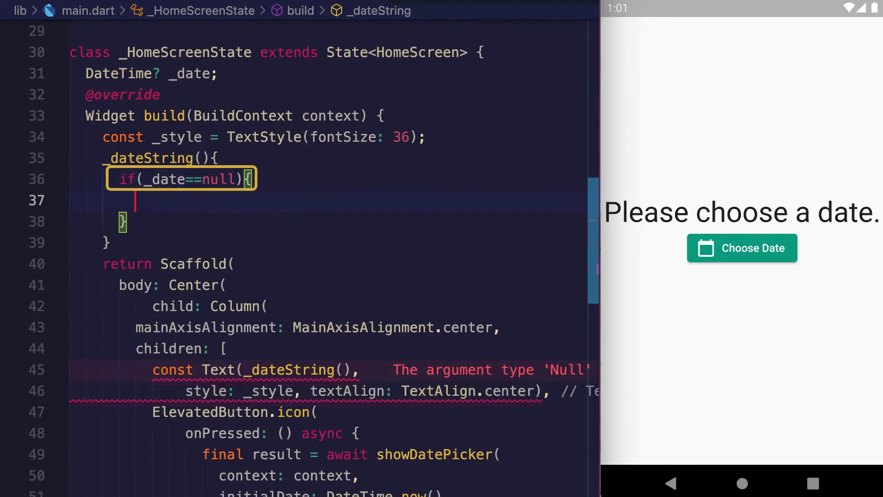
pyautogui.write("return 'Please choose a date.';")
pyautogui.hotkey('ctrl', 's')
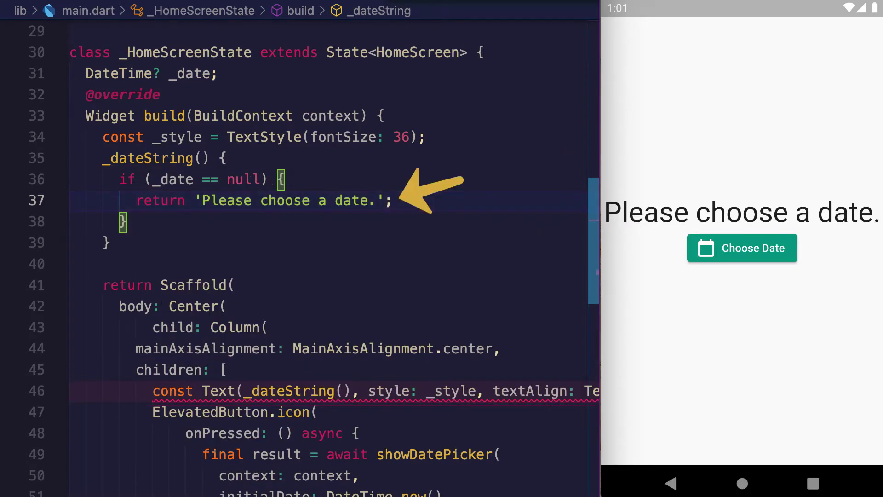
pyautogui.press('Down')
pyautogui.write("else{ return '${")
pyautogui.hotkey('ctrl', 's')
pyautogui.write("_date?.day} - ${_date?.month} - ${_date?.year}';")
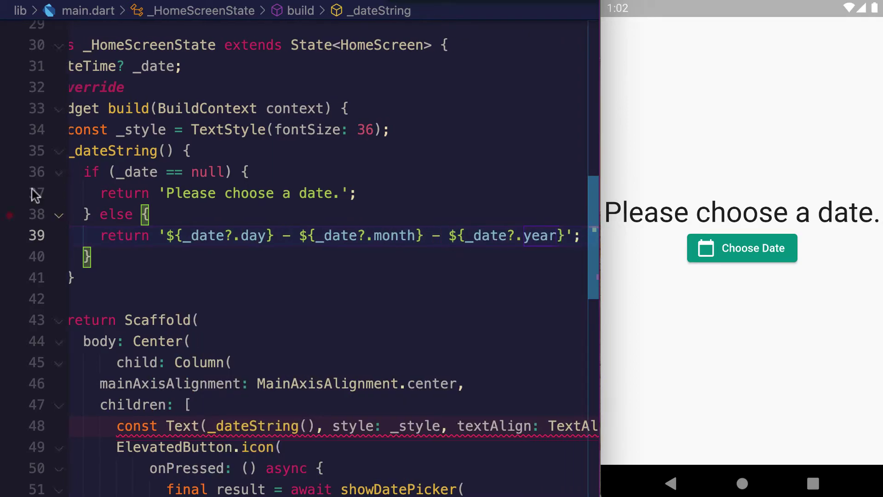
pyautogui.scroll(-1, 141, 367)
# - Pick December 14, 2017 in the app's date picker, showing '14 - 12 - 2017'
pyautogui.click(752, 248)
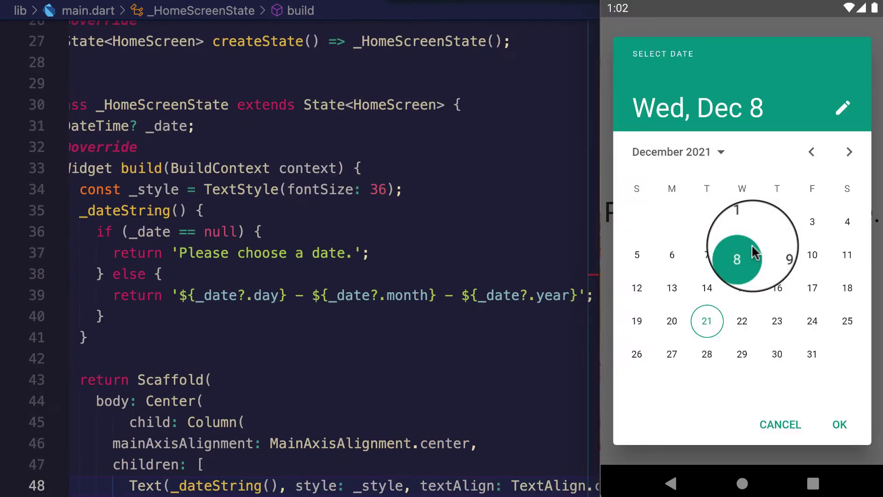
pyautogui.click(847, 255)
pyautogui.click(694, 152)
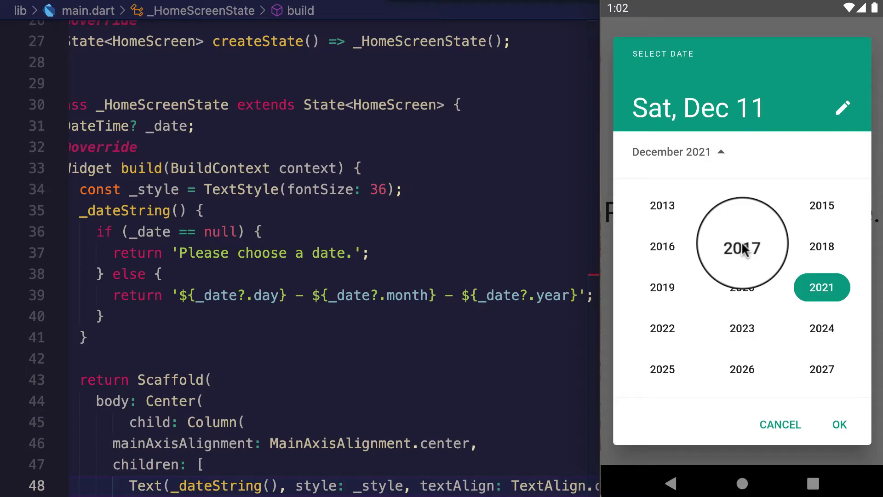
pyautogui.click(743, 250)
pyautogui.click(778, 289)
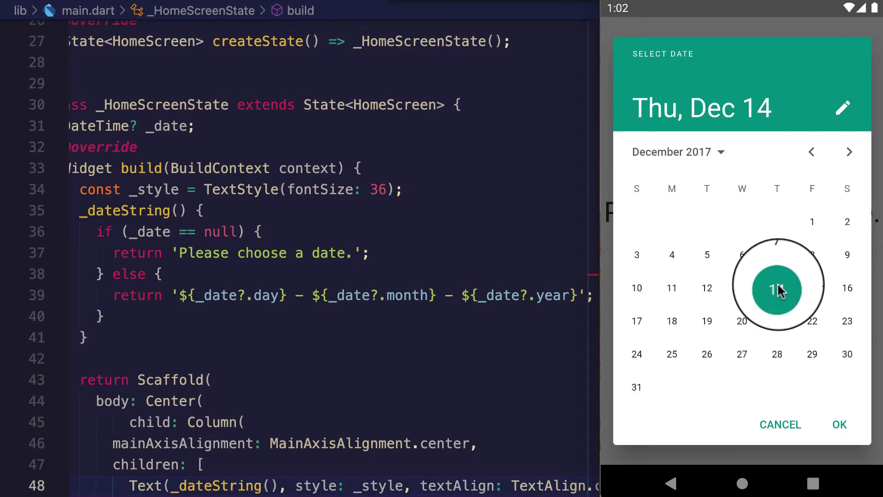
pyautogui.click(838, 424)
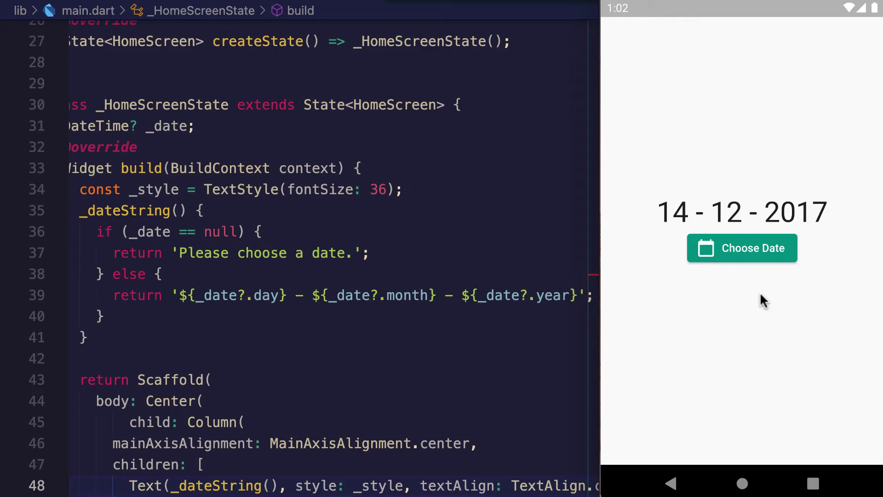
pyautogui.scroll(-1, 522, 317)
# - Type 12/12/2010 in the picker's text entry mode, showing '12 - 12 - 2010'
pyautogui.click(775, 247)
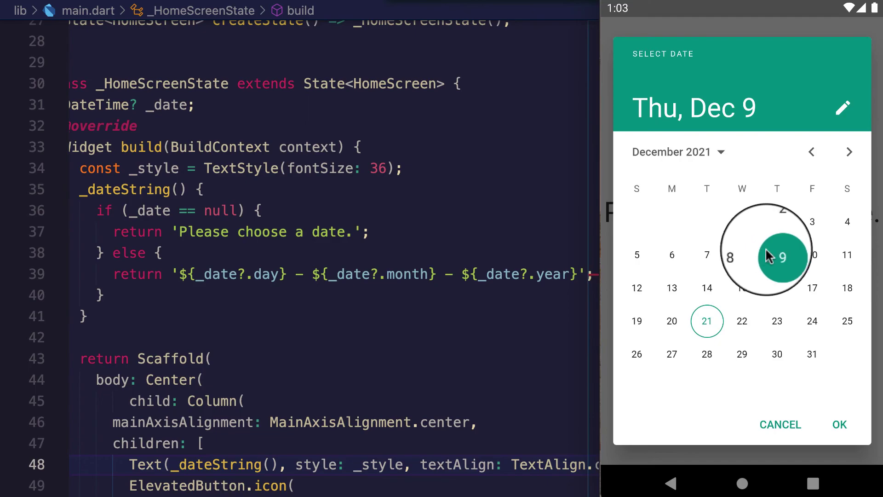
pyautogui.click(843, 109)
pyautogui.click(701, 188)
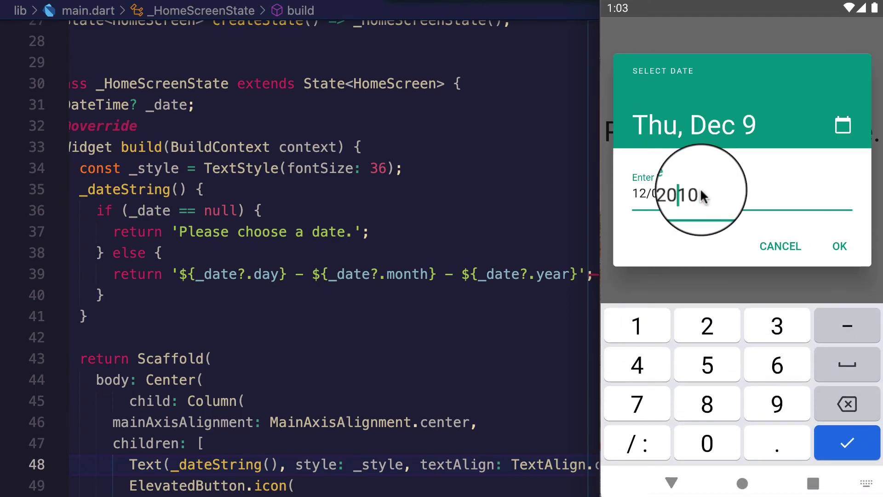
pyautogui.press('BackSpace')
pyautogui.press('BackSpace')
pyautogui.write('12')
pyautogui.click(840, 246)
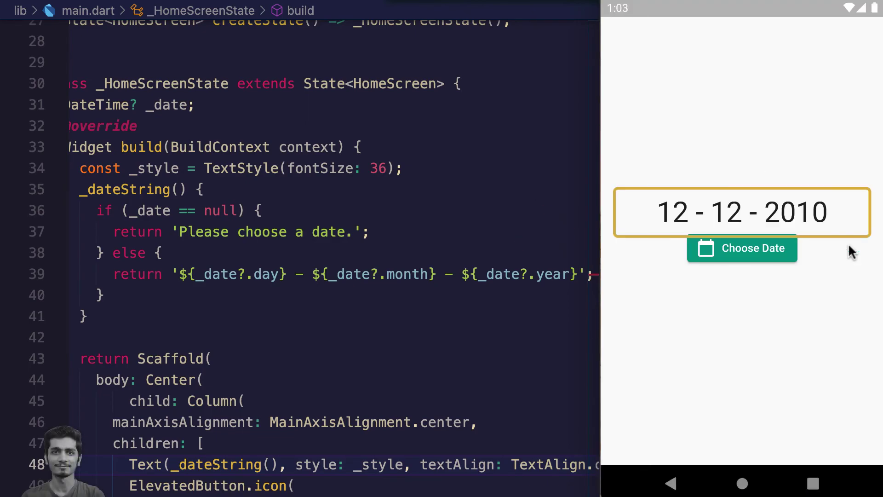